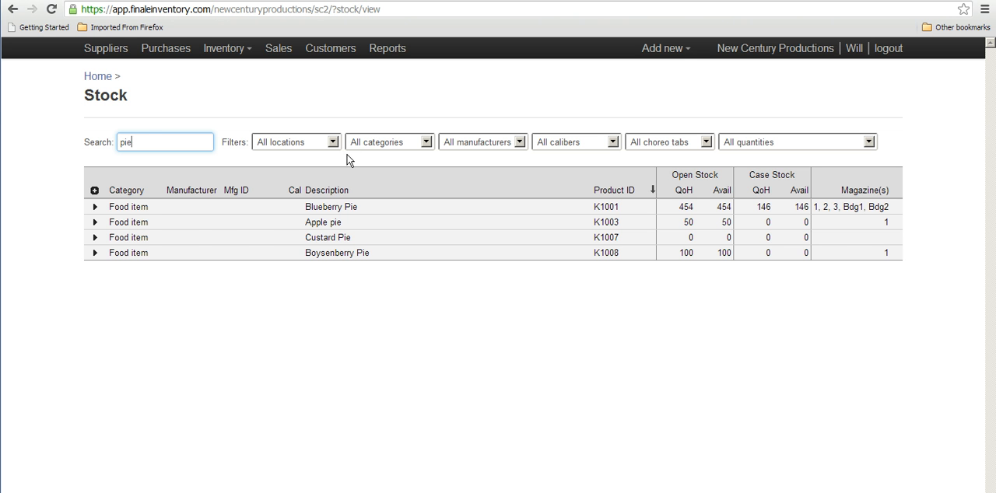
Step: Create a new sale order with a custom sale ID and assign it to the customer Foster City
left_click_drag(133, 142, 103, 141)
key("BackSpace")
left_click(99, 77)
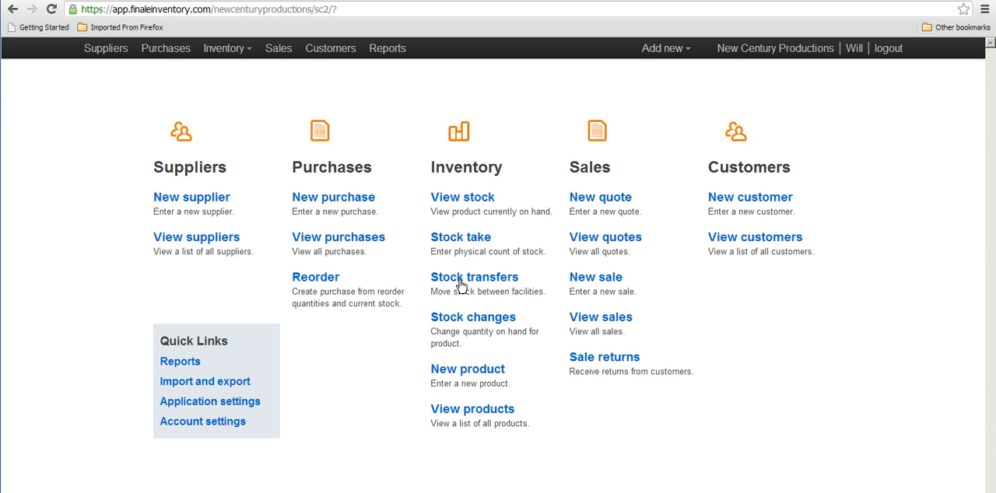
left_click(595, 278)
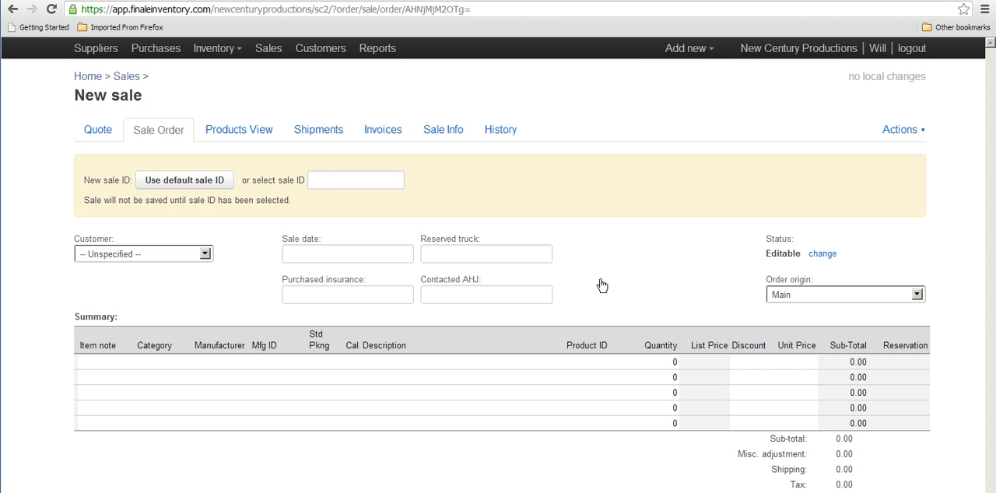
left_click(347, 181)
type("K1009")
key("Return")
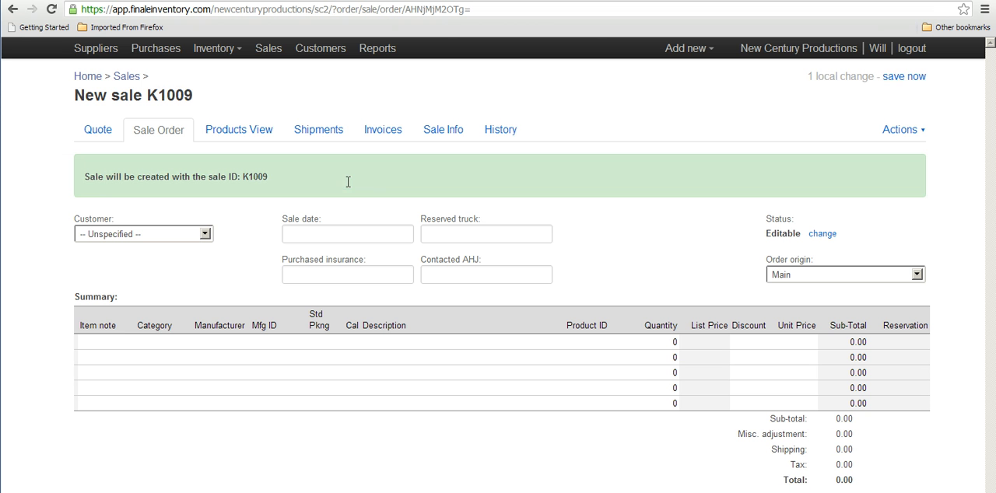
left_click(205, 234)
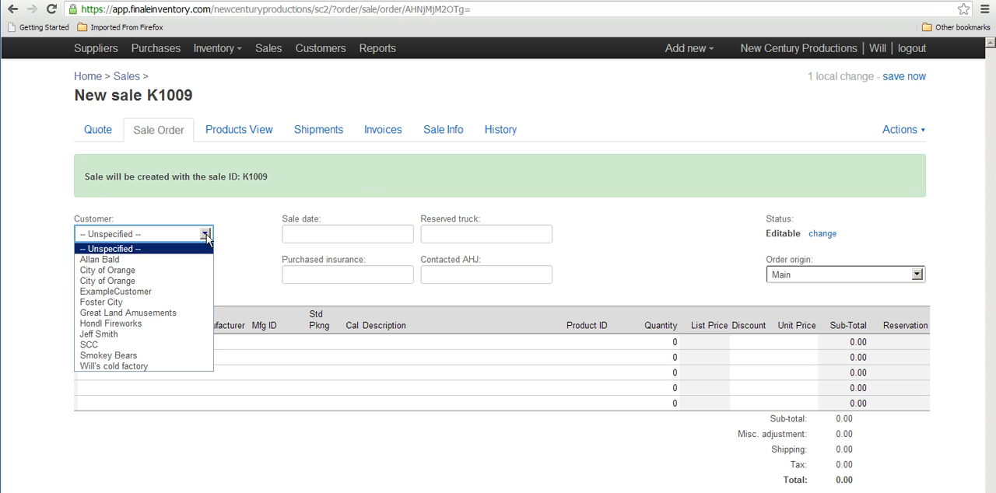
left_click(191, 303)
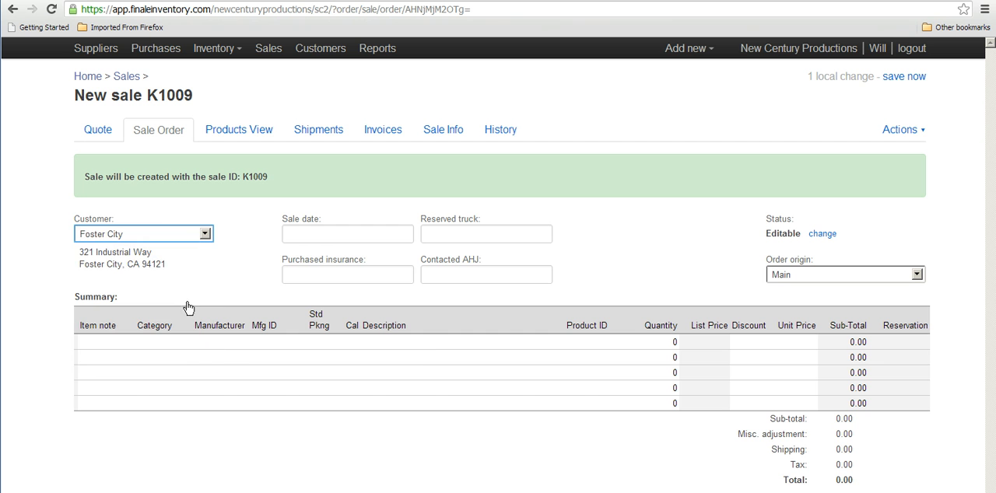
Step: Add Blueberry Pie and Apple pie as the first two product lines of the sale order
left_click(427, 347)
type("blue")
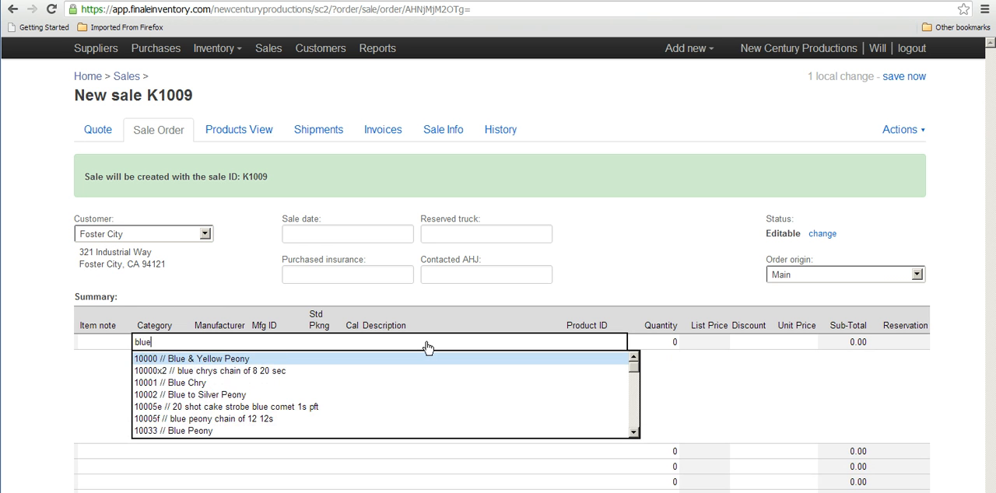
type("berry")
key("Return")
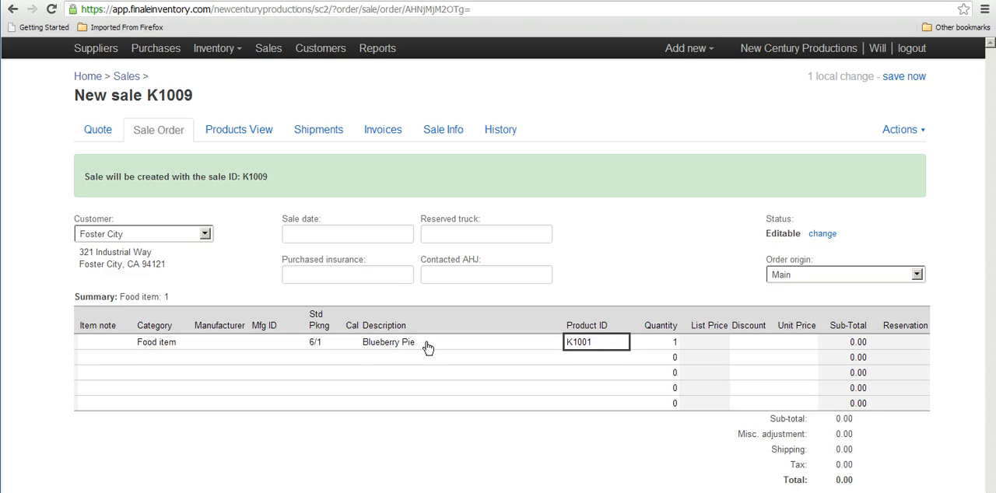
left_click(420, 360)
type("Apple")
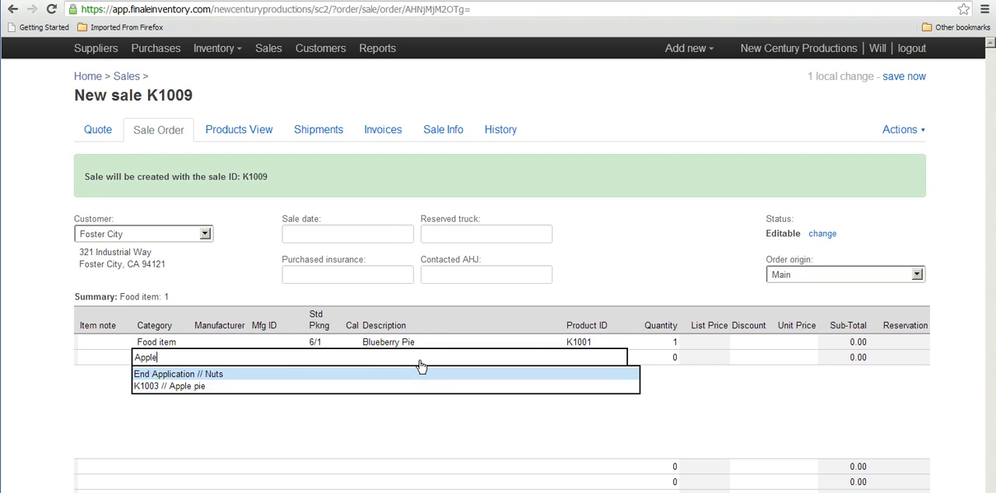
key("Return")
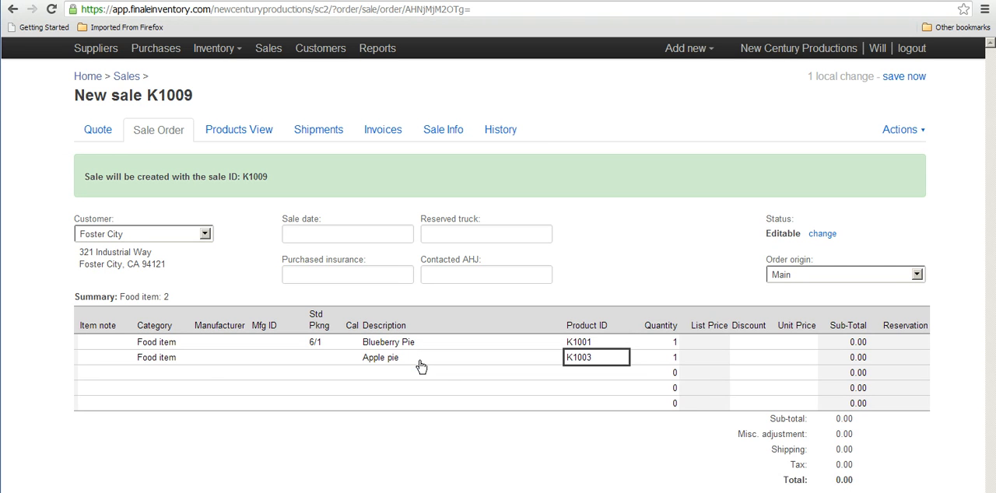
Step: Set the order quantities to 5 for Blueberry Pie and 10 for Apple pie
left_click(667, 344)
type("5")
key("Return")
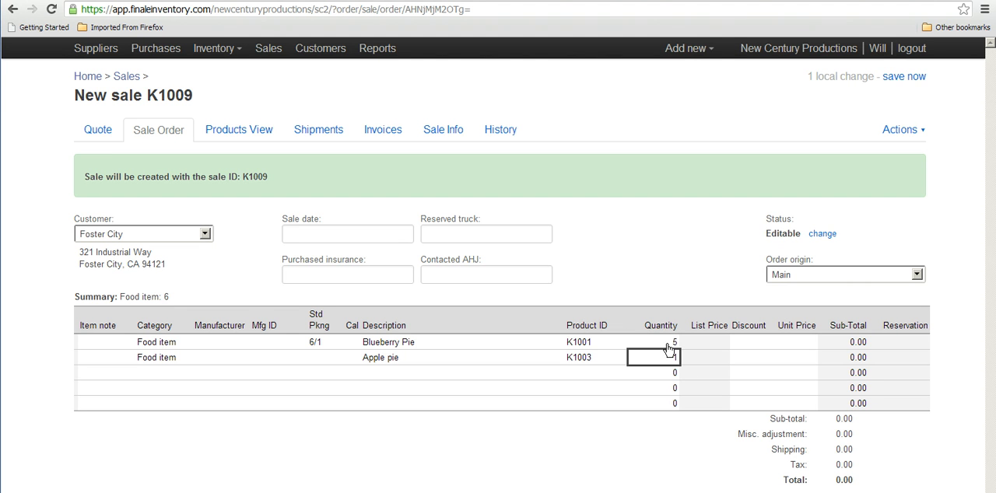
type("10")
key("Return")
Step: Save the sale order and reserve stock individually for the Blueberry Pie and Apple pie lines
left_click(891, 78)
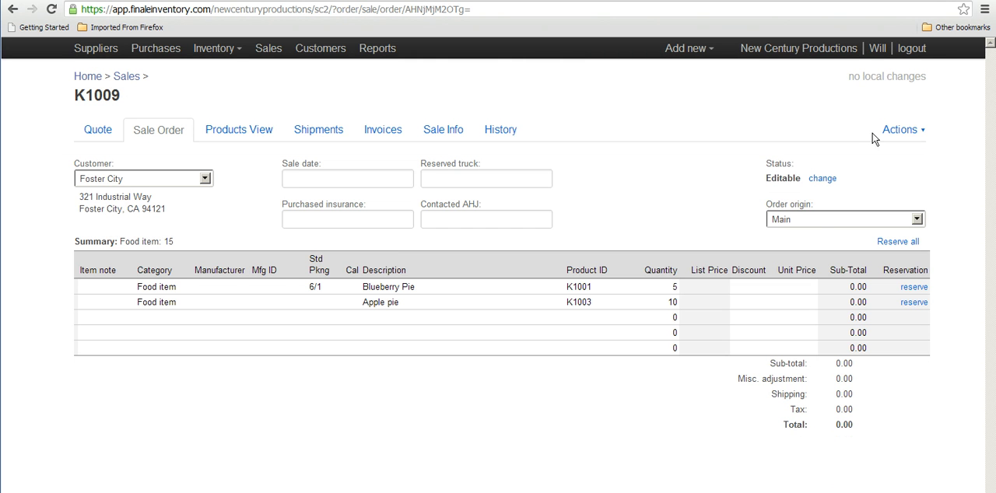
left_click(912, 287)
left_click(912, 304)
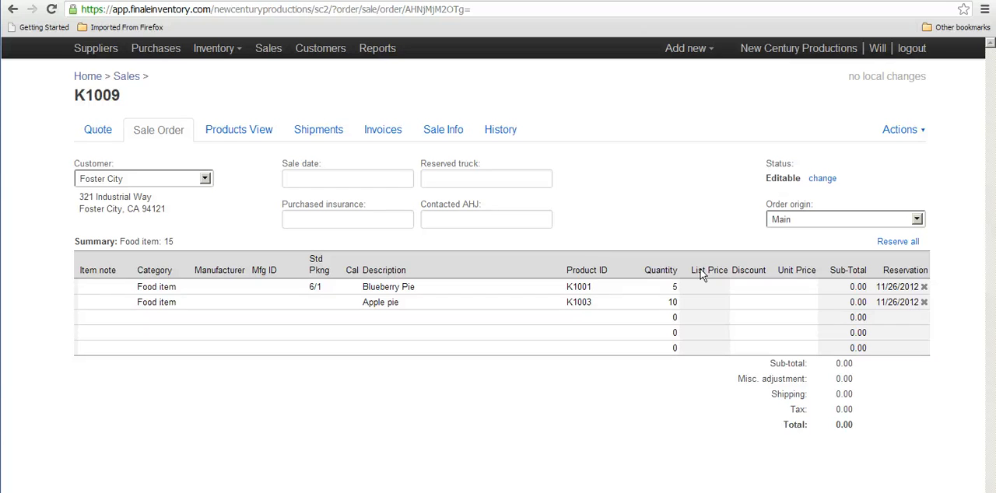
Step: View the stock on hand and search it for "pie"
left_click(92, 77)
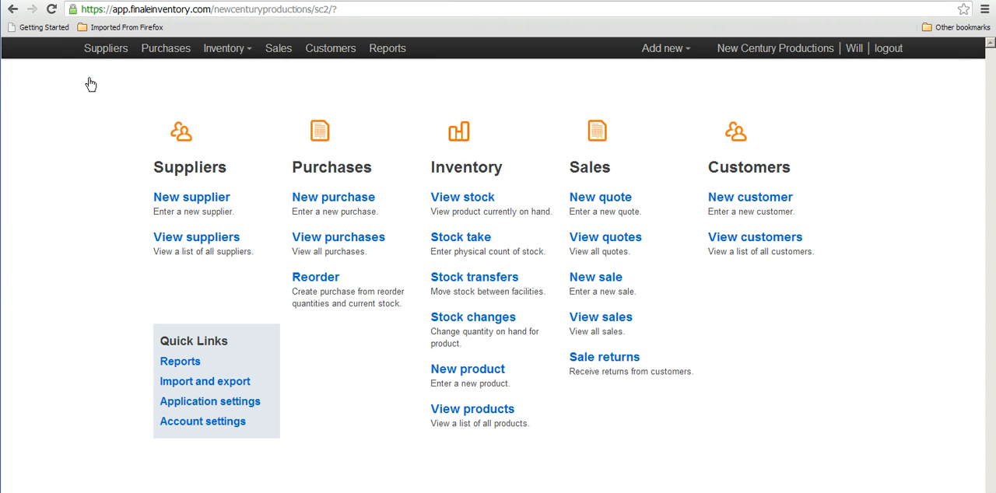
left_click(453, 200)
left_click(188, 143)
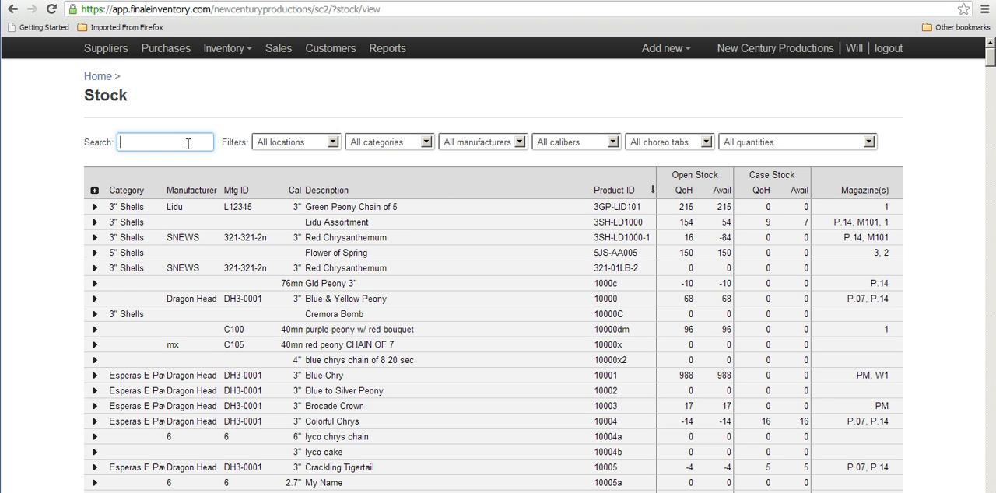
type("pie")
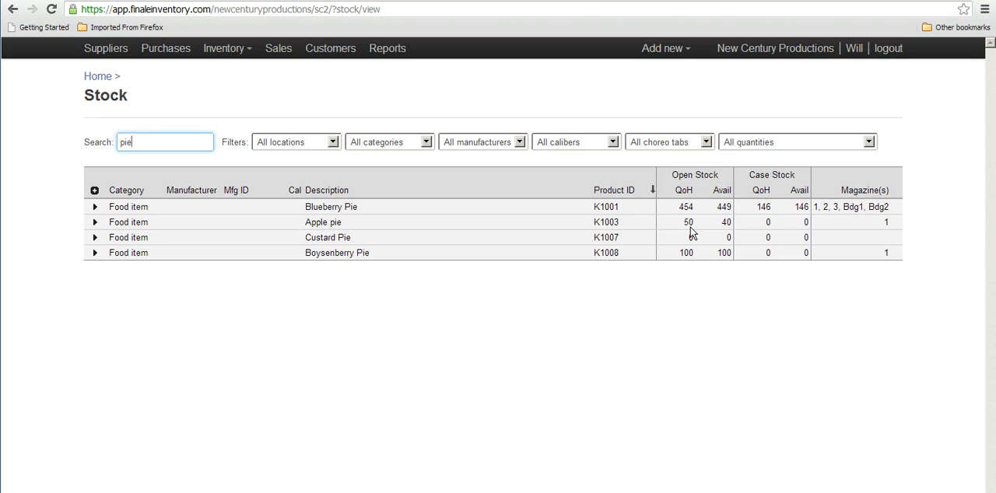
Step: Examine the stock and reservation details of Apple pie and of Blueberry Pie, collapsing each one after viewing
left_click(95, 223)
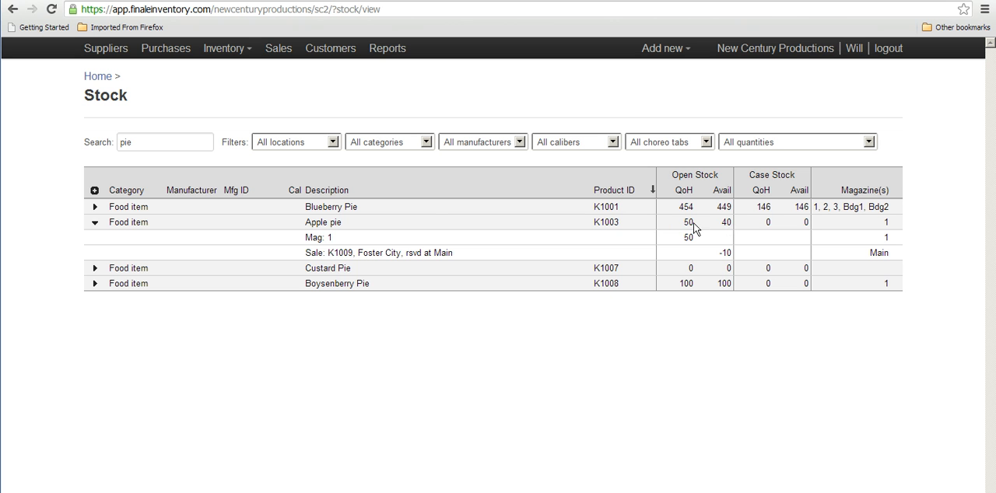
left_click(95, 222)
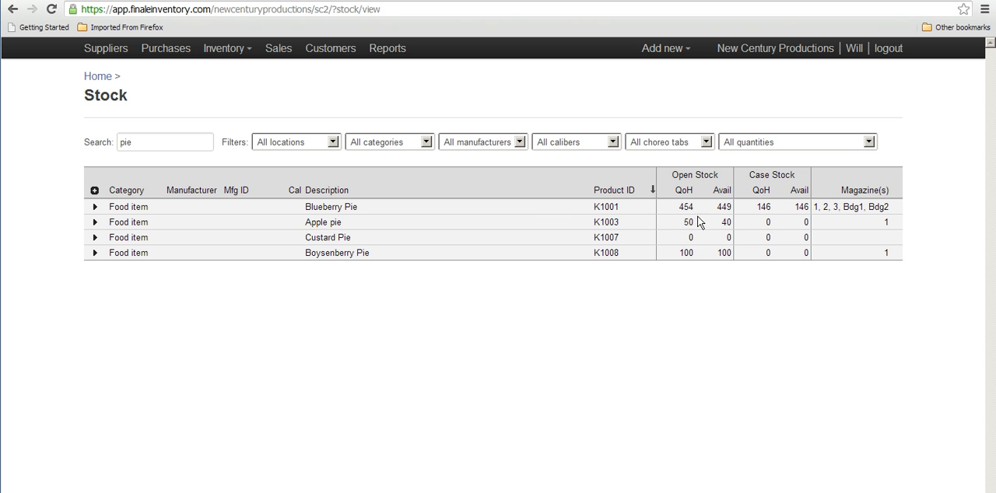
left_click(95, 209)
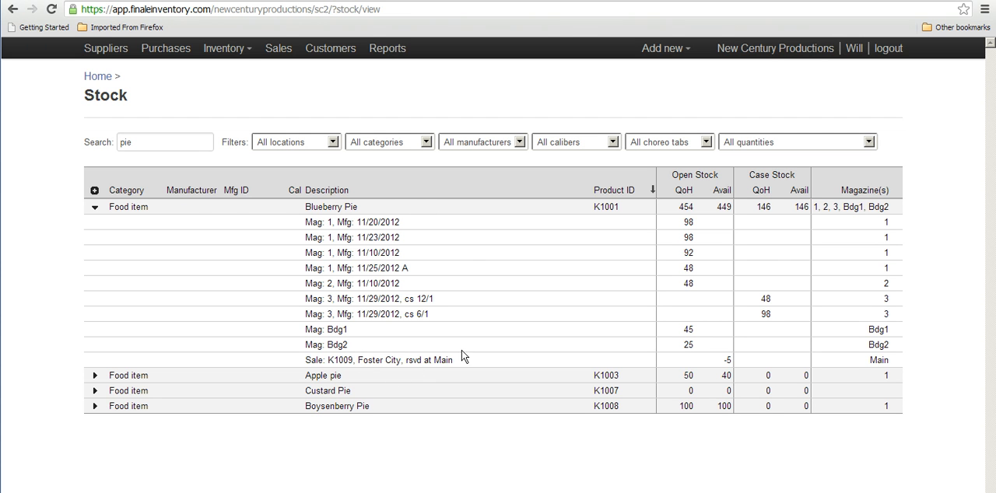
left_click(95, 208)
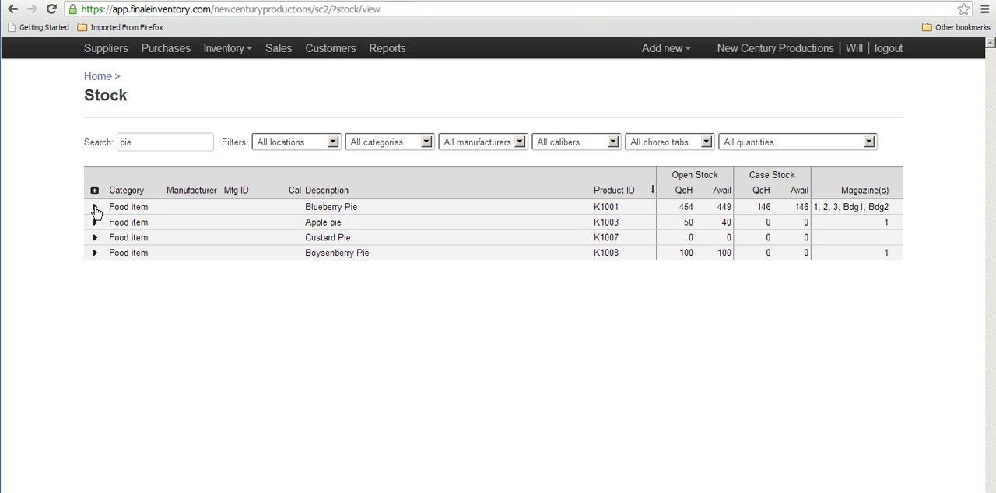